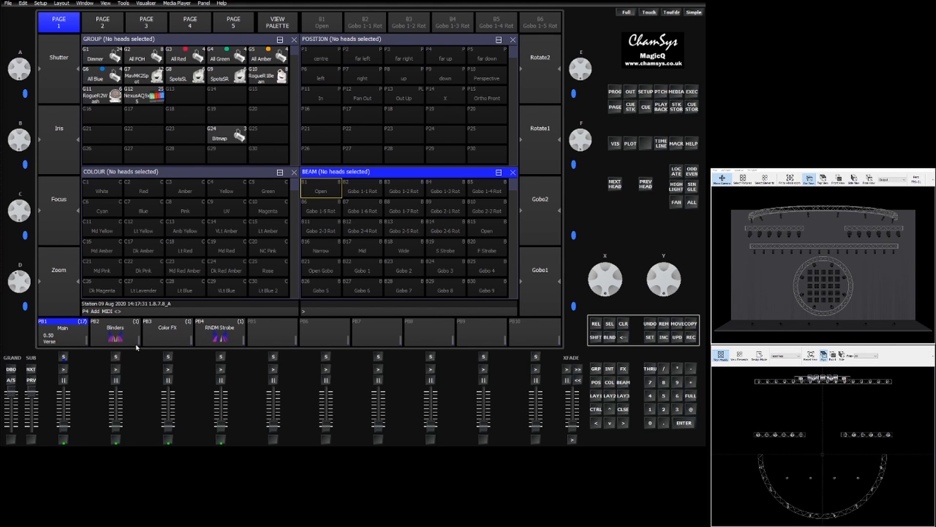
# Open the Main playback's cue stack and set the halt type of all its cues to Timecode
pyautogui.click(63, 357)
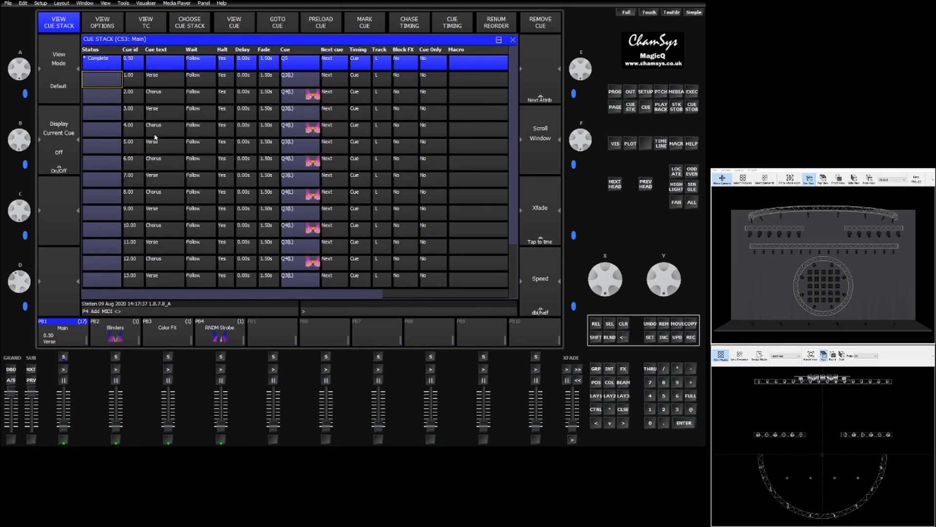
pyautogui.click(203, 50)
pyautogui.click(223, 51)
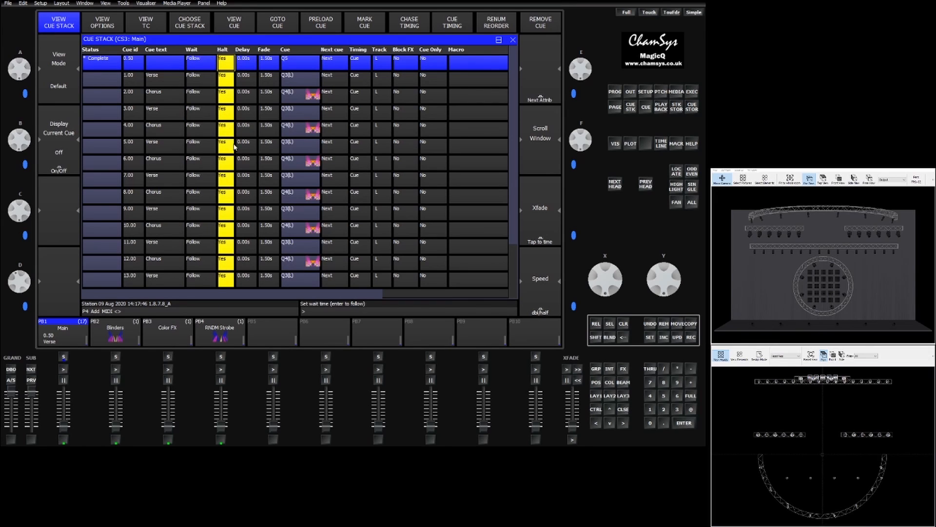
pyautogui.click(326, 305)
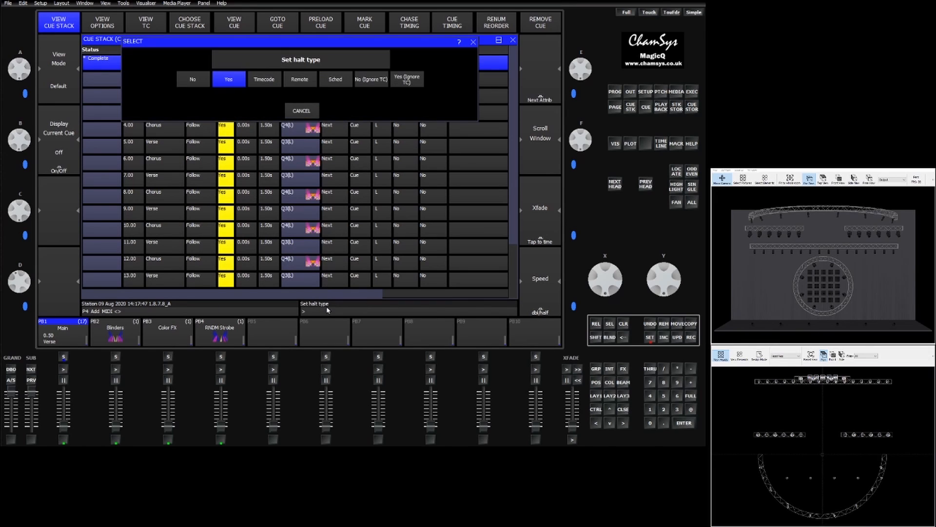
pyautogui.click(268, 78)
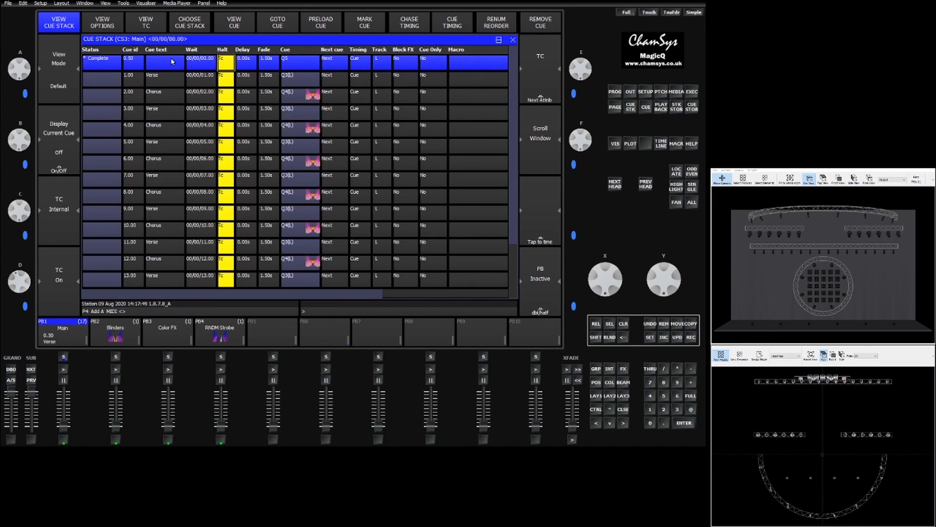
# Restore the halt type of all cues in the Main cue stack to Yes
pyautogui.moveTo(195, 66); pyautogui.dragTo(197, 258)
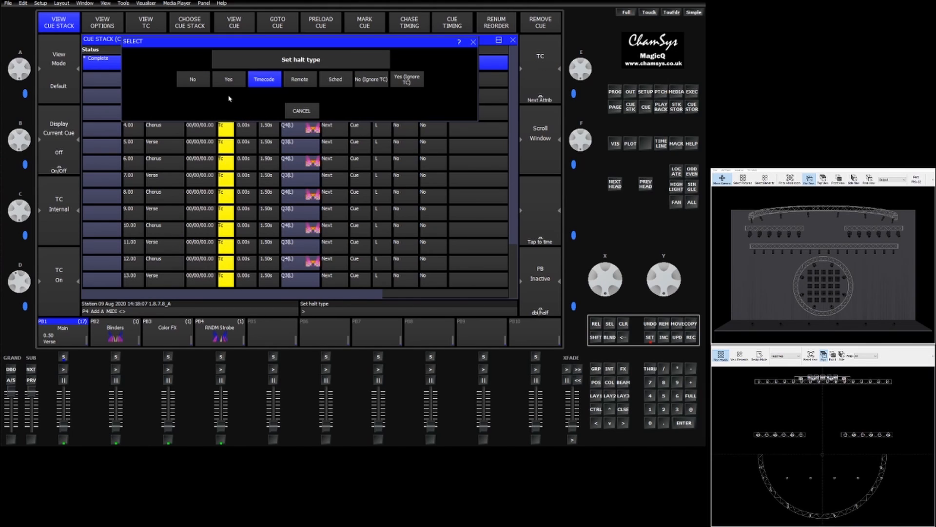
pyautogui.click(227, 79)
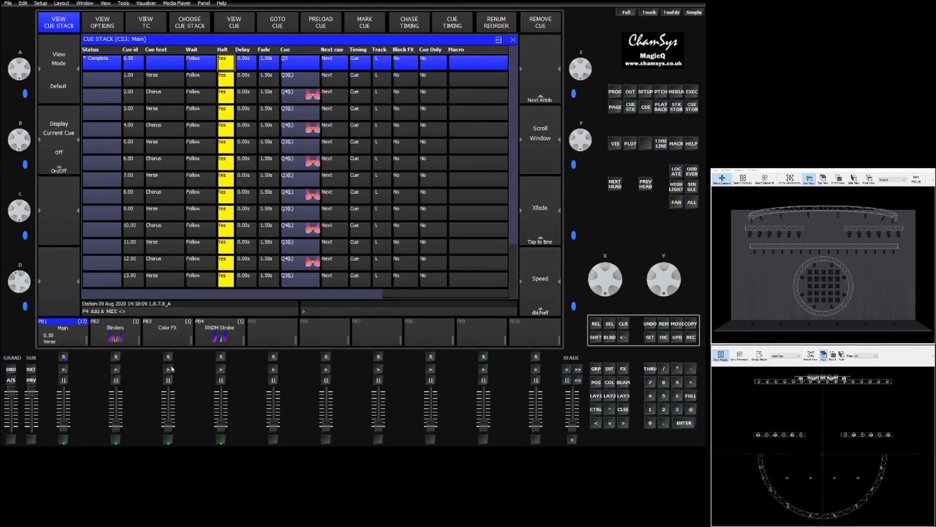
# View the Blinders cue stack and briefly flash the Color FX and RNDM Strobe playbacks to preview them
pyautogui.click(130, 344)
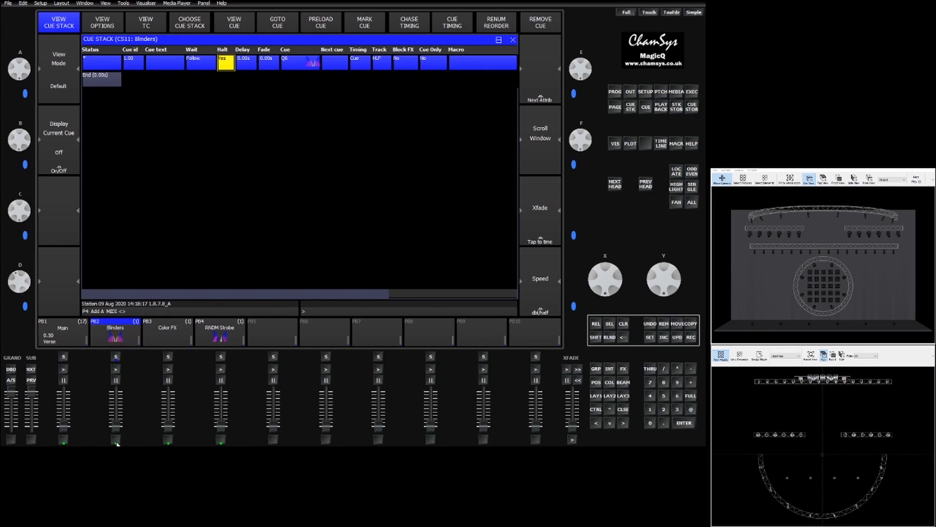
pyautogui.click(168, 440)
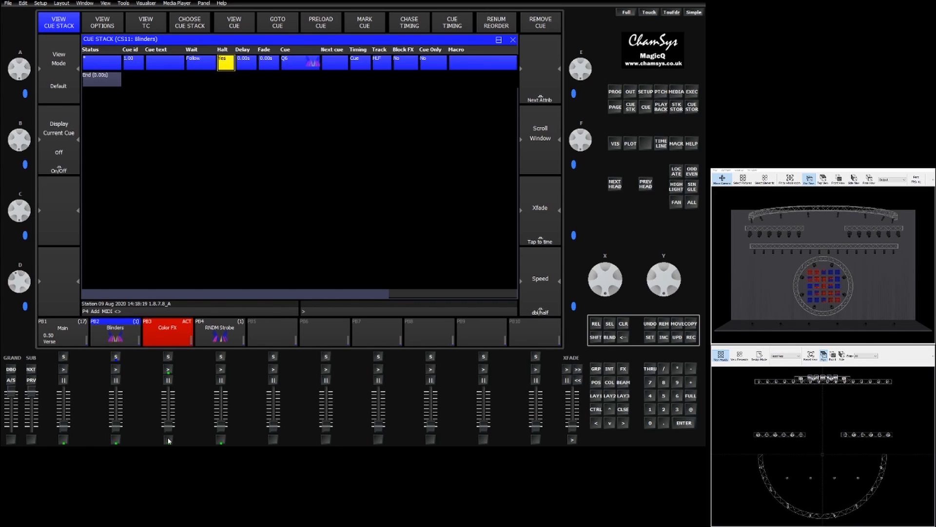
pyautogui.click(168, 439)
pyautogui.click(221, 439)
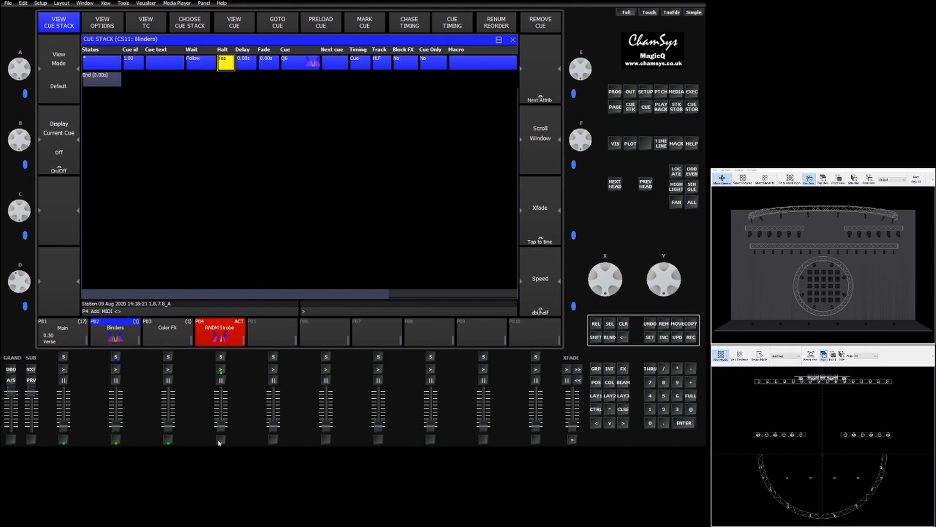
pyautogui.click(221, 439)
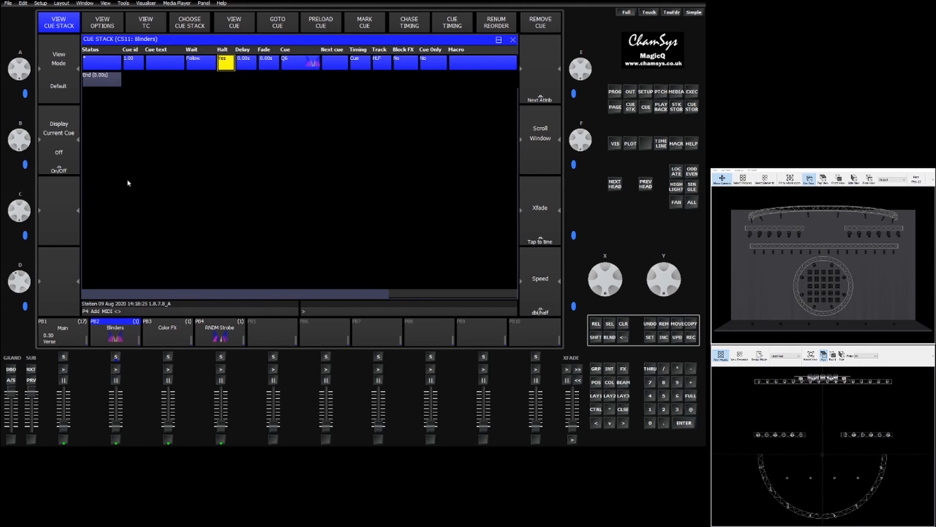
# Show the Main cue stack's timecode view and raise the Main playback fader to full to run its internal timecode
pyautogui.click(72, 340)
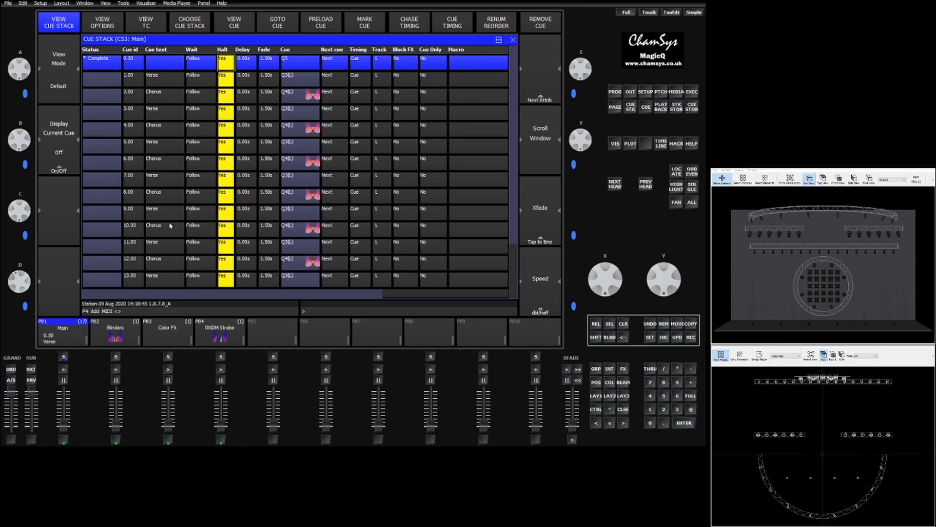
pyautogui.click(144, 22)
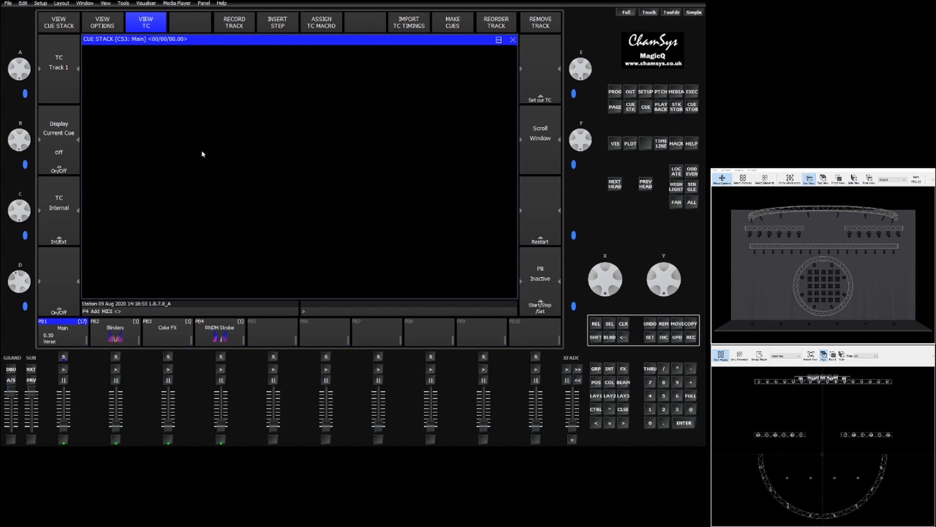
pyautogui.moveTo(65, 430); pyautogui.dragTo(64, 390)
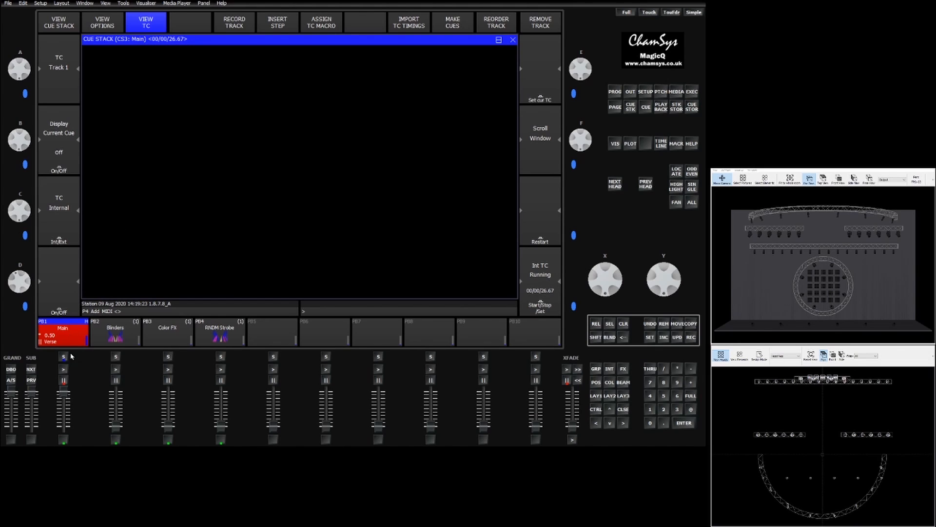
# Restart the Main playback from its fader and begin recording timecode track 1
pyautogui.moveTo(64, 391)
pyautogui.mouseDown()
pyautogui.moveTo(63, 432)
pyautogui.moveTo(62, 390)
pyautogui.mouseUp()
pyautogui.moveTo(64, 394)
pyautogui.mouseDown()
pyautogui.moveTo(62, 443)
pyautogui.moveTo(67, 395)
pyautogui.mouseUp()
pyautogui.click(234, 22)
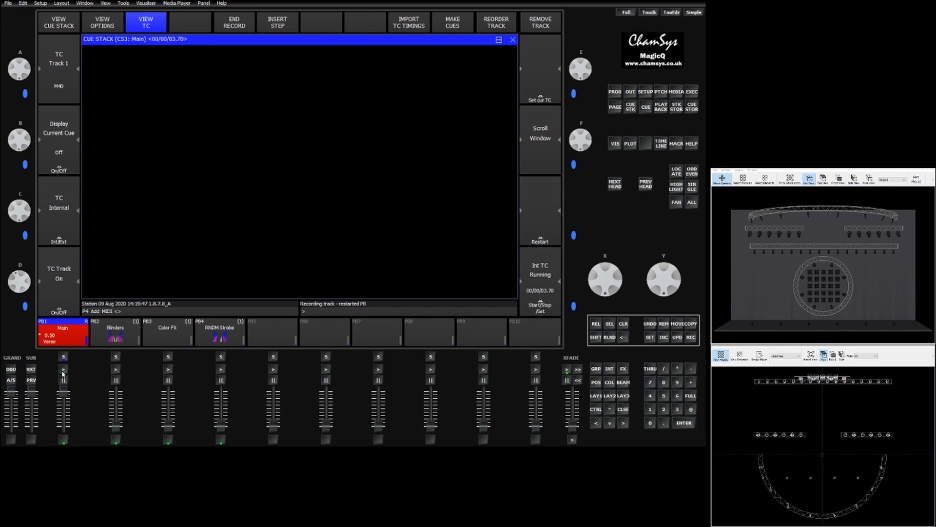
# Record five Go actions of the Main playback on timecode track 1 and end the recording
pyautogui.click(63, 370)
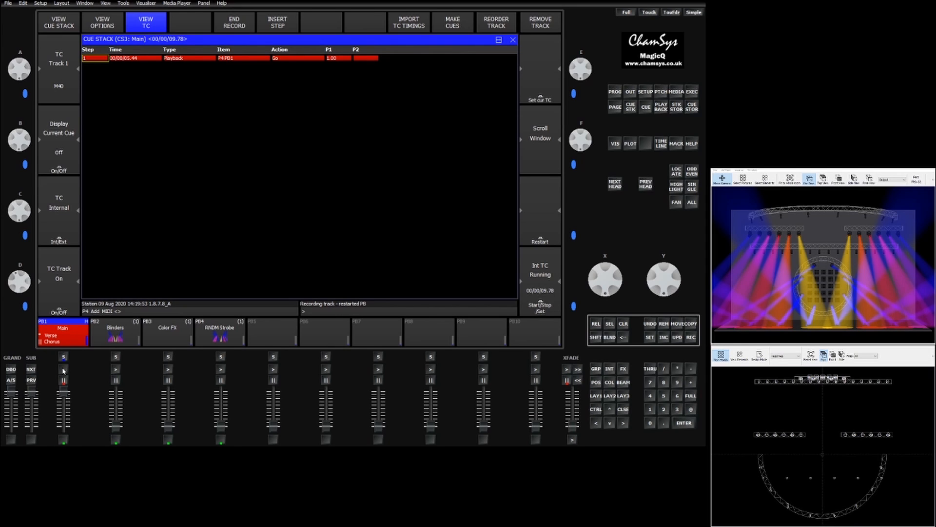
pyautogui.click(63, 370)
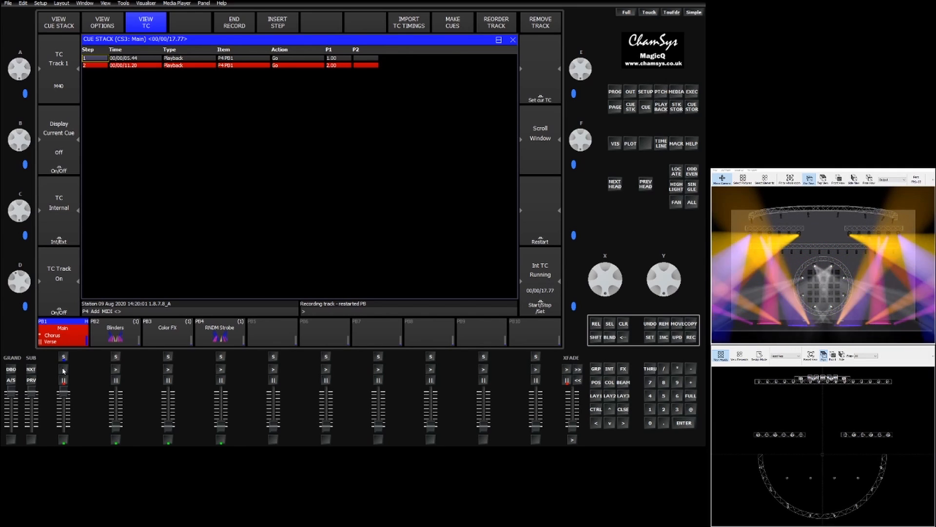
pyautogui.click(63, 370)
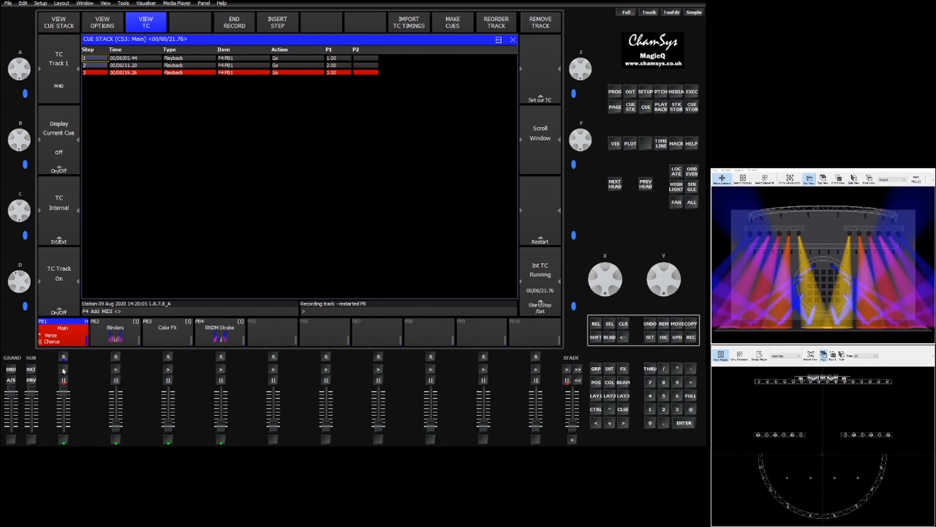
pyautogui.click(63, 370)
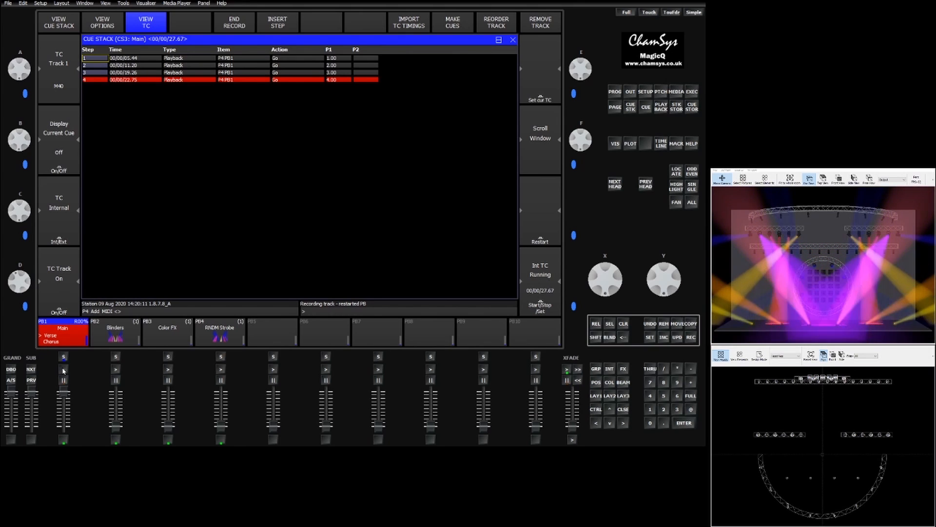
pyautogui.click(63, 370)
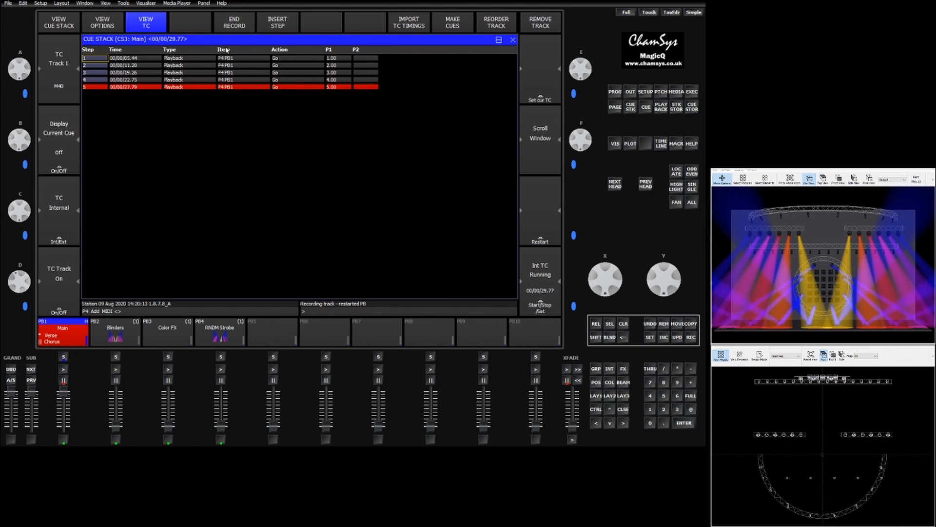
pyautogui.click(227, 23)
# Replay timecode track 1 by restarting the Main playback, and release it by lowering its fader to zero
pyautogui.moveTo(63, 395)
pyautogui.mouseDown()
pyautogui.moveTo(60, 441)
pyautogui.moveTo(69, 388)
pyautogui.mouseUp()
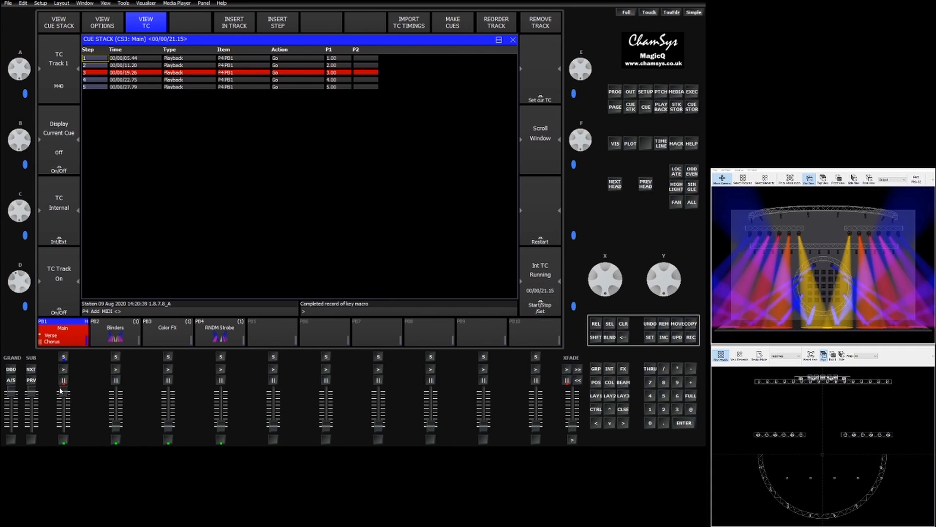
pyautogui.moveTo(62, 387); pyautogui.dragTo(62, 426)
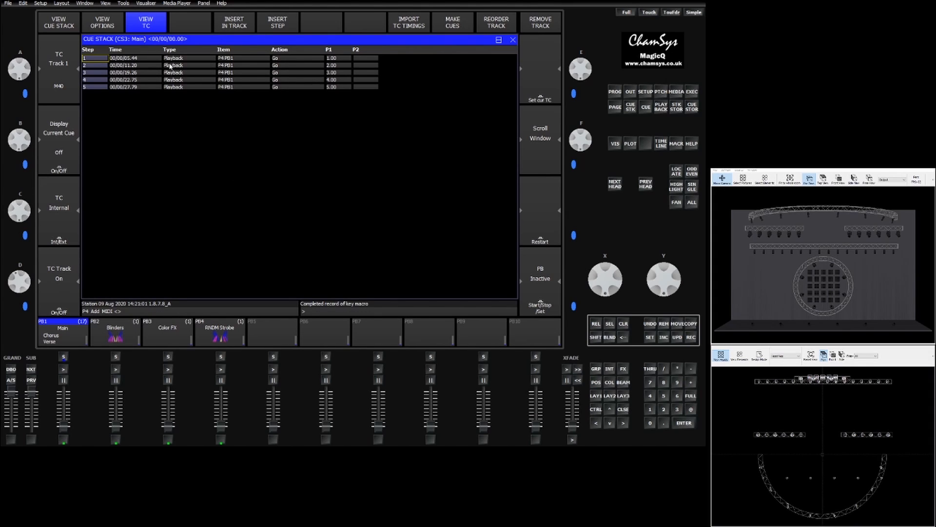
# Select timecode track 2, raise the Main playback fader to full and begin recording the track
pyautogui.click(51, 95)
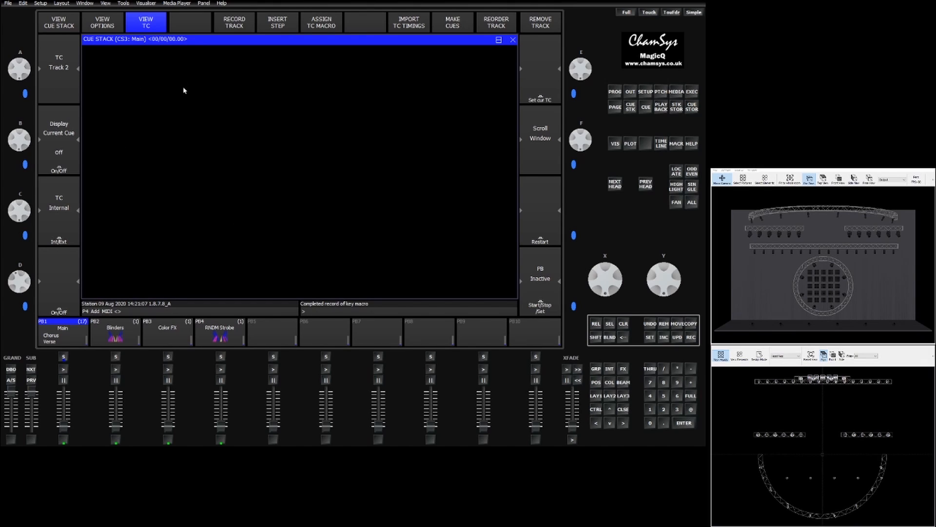
pyautogui.click(67, 64)
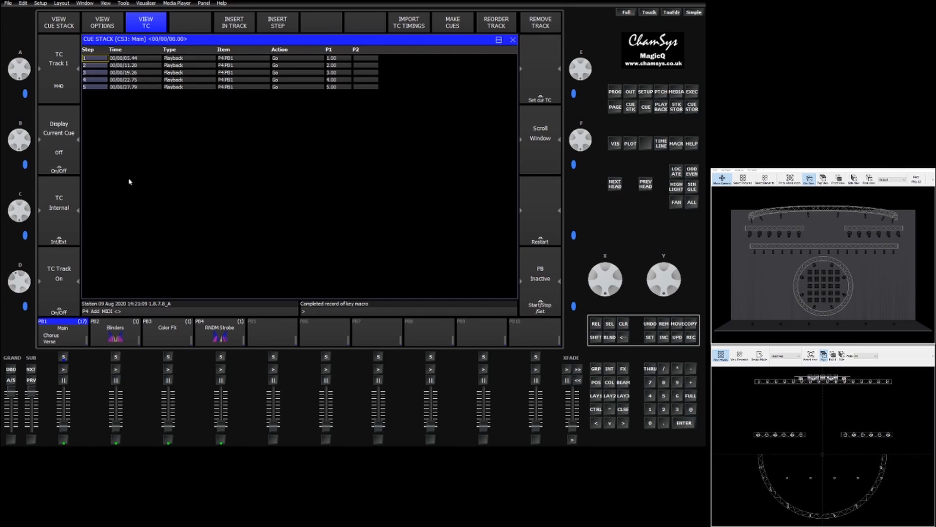
pyautogui.click(66, 95)
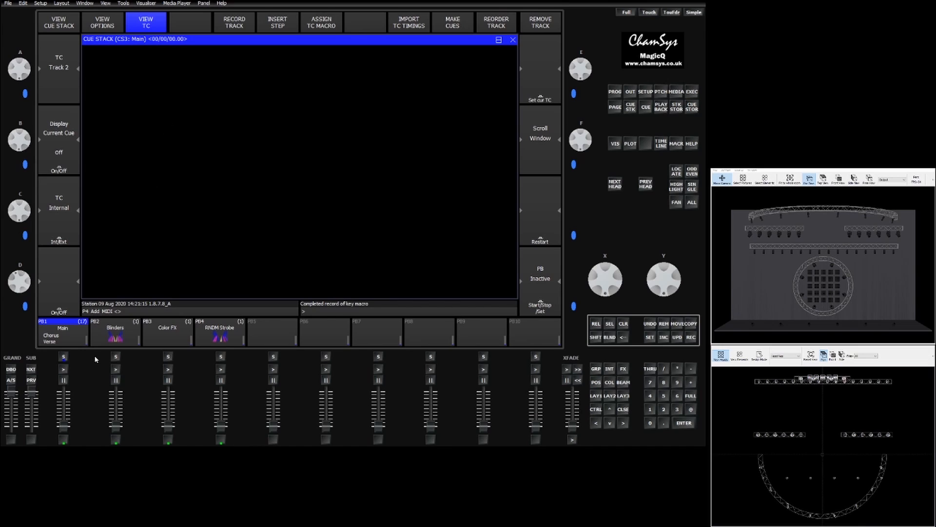
pyautogui.moveTo(64, 424); pyautogui.dragTo(64, 390)
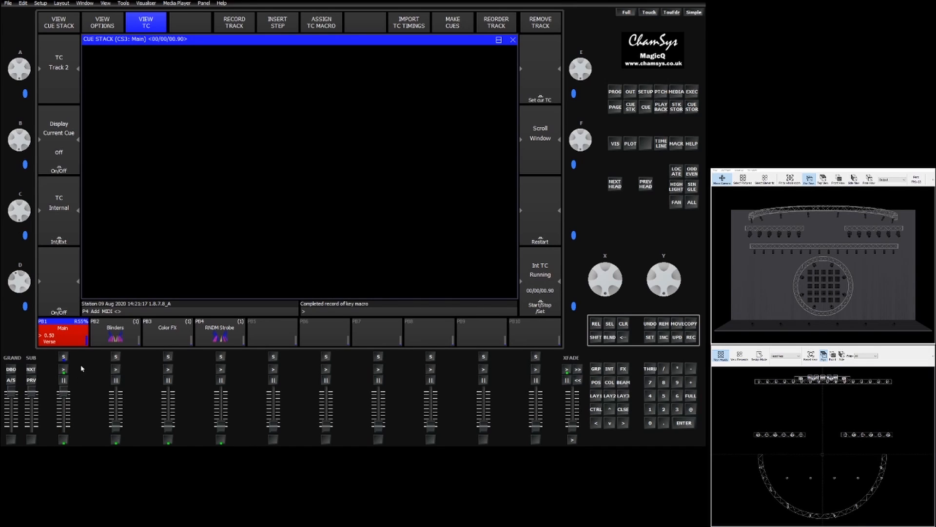
pyautogui.click(228, 25)
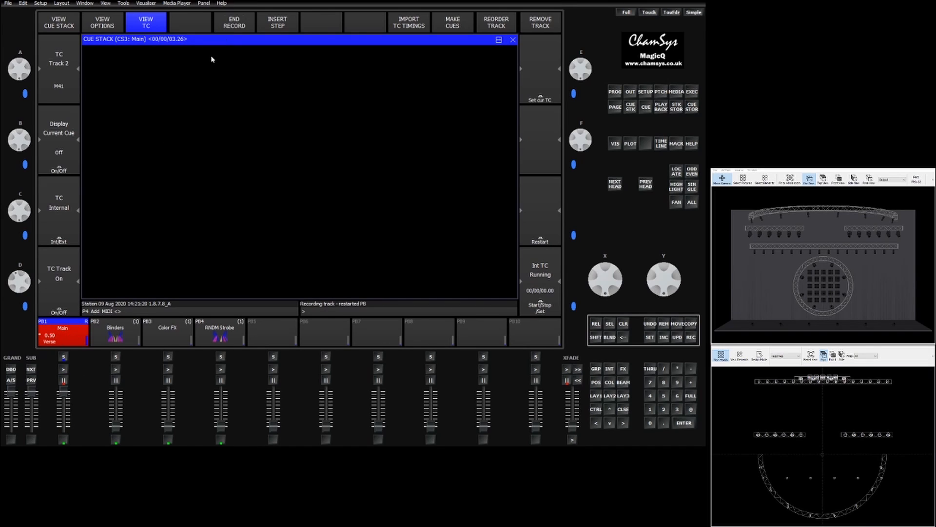
# Record five Blinders flashes and a Blinders level fade up to 100% and back to 0% on track 2, and end the recording
pyautogui.click(116, 441)
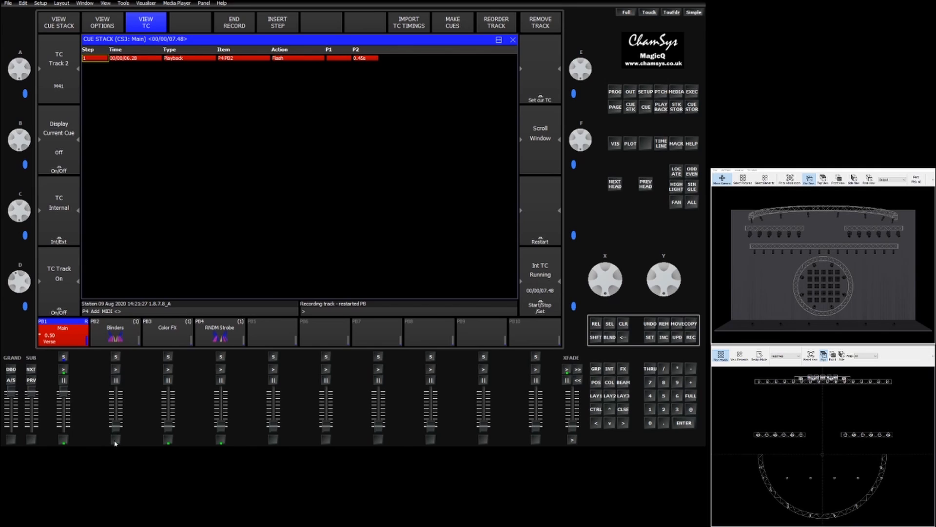
pyautogui.click(115, 440)
pyautogui.click(116, 441)
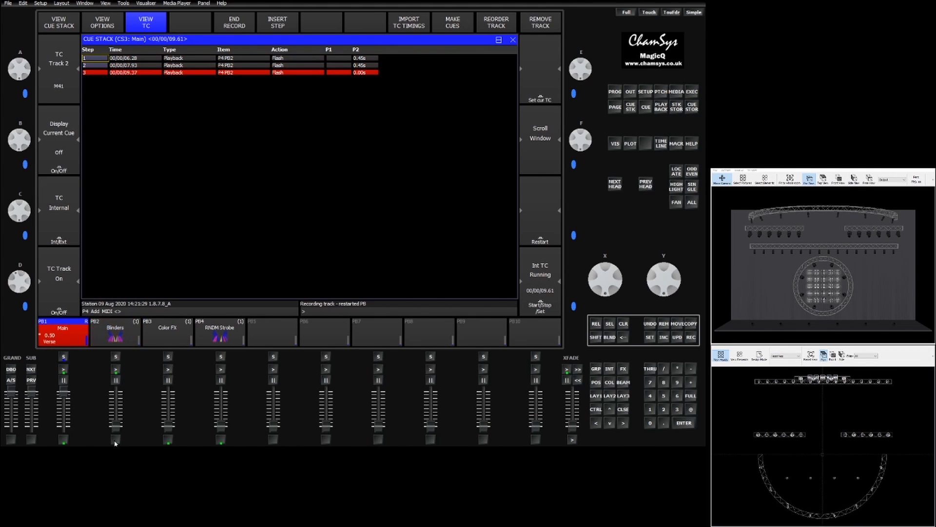
pyautogui.click(116, 440)
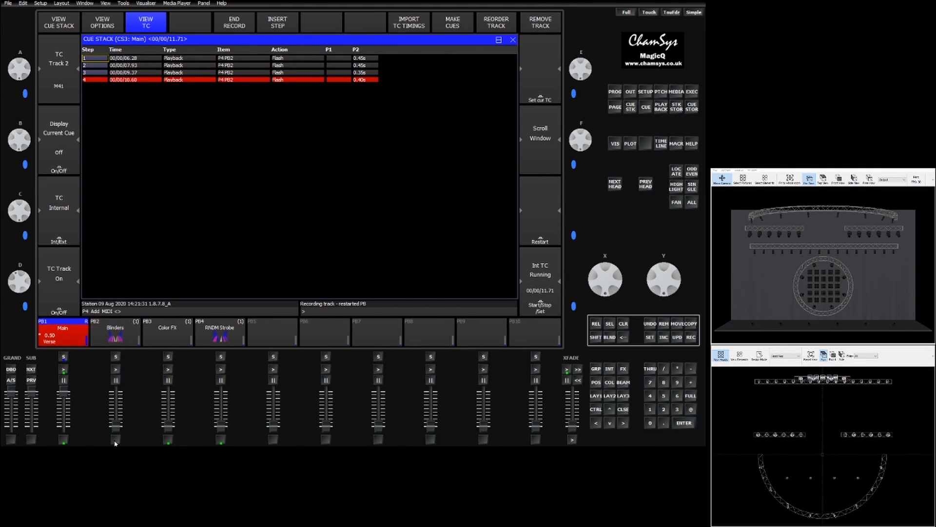
pyautogui.click(115, 441)
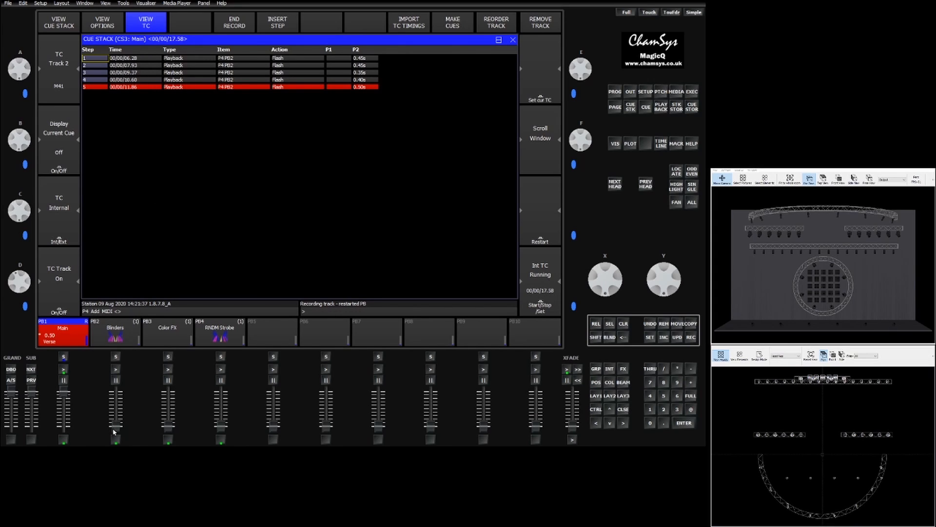
pyautogui.moveTo(114, 431)
pyautogui.mouseDown()
pyautogui.moveTo(117, 396)
pyautogui.moveTo(118, 436)
pyautogui.mouseUp()
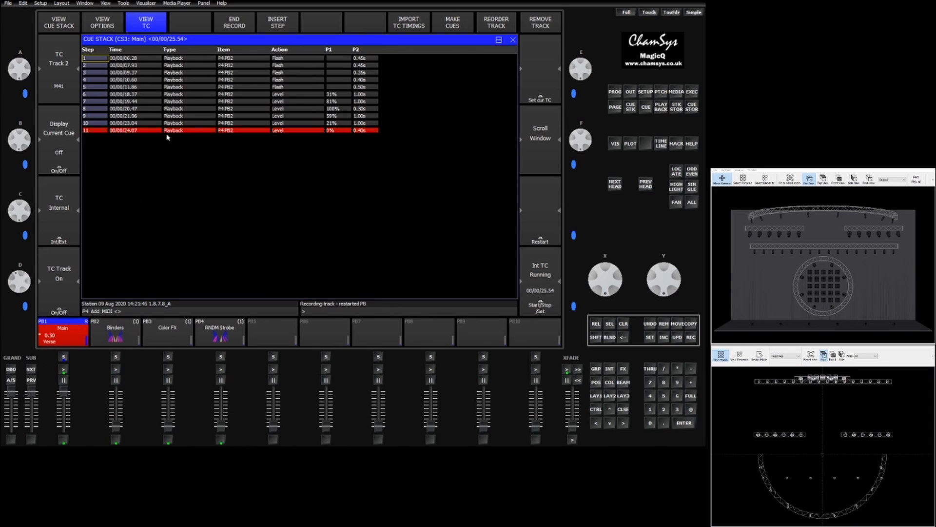
pyautogui.click(225, 28)
# Release and restart the Main playback to review both recorded timecode tracks, and lower its fader back to zero
pyautogui.moveTo(64, 391); pyautogui.dragTo(64, 427)
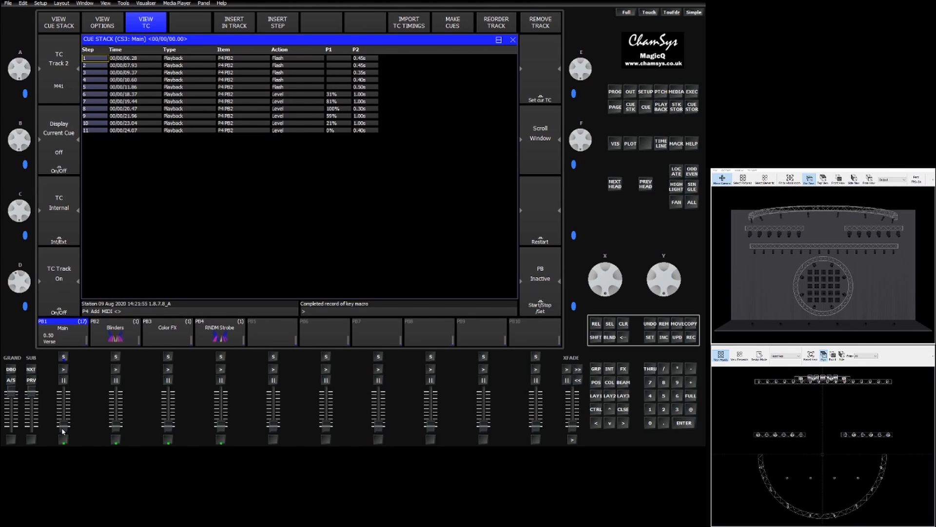
pyautogui.moveTo(62, 430); pyautogui.dragTo(64, 390)
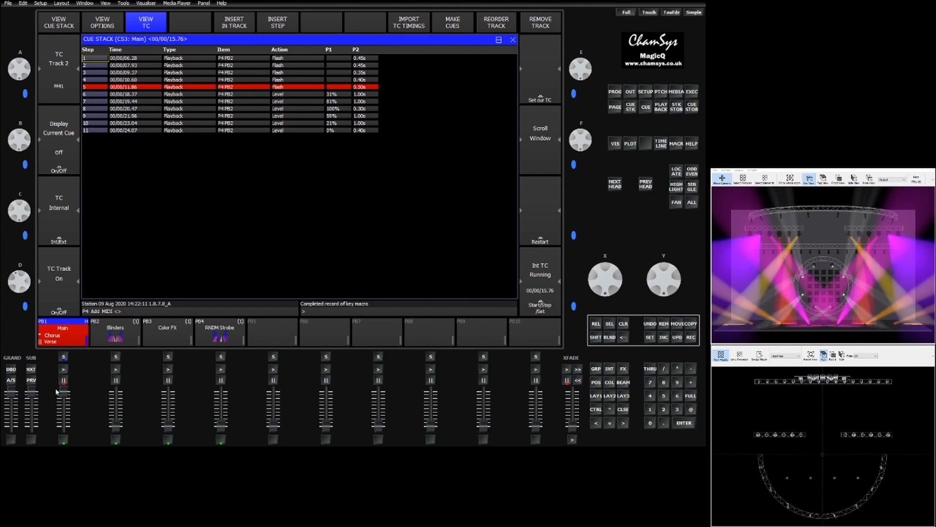
pyautogui.moveTo(64, 396); pyautogui.dragTo(64, 427)
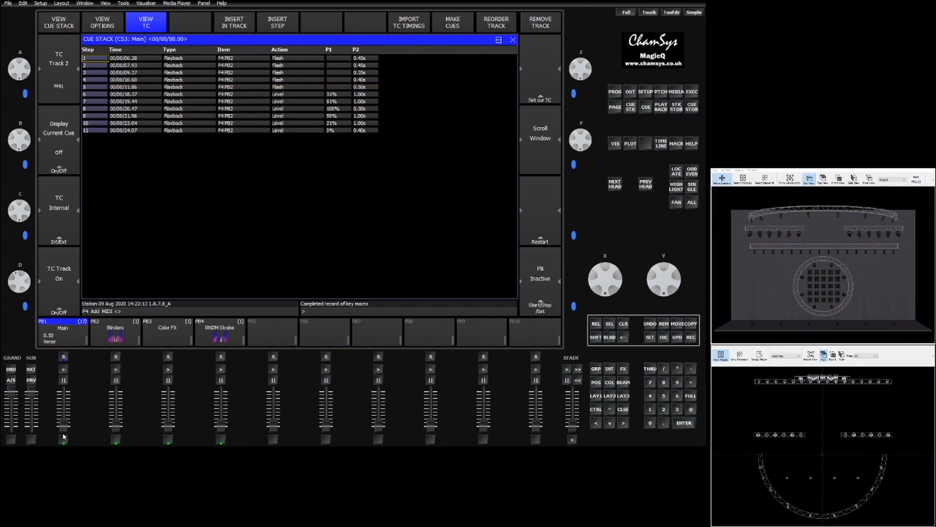